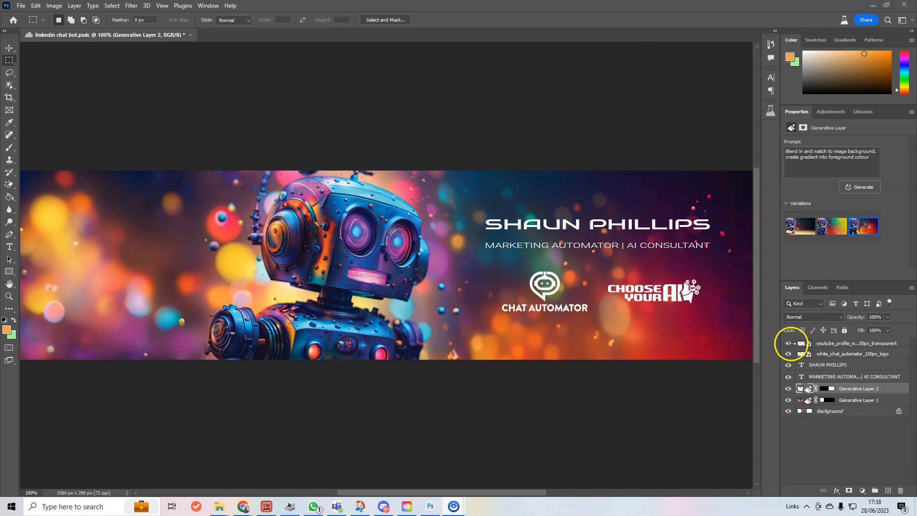
# Hide the CHOOSE YOUR AI logo, the other logo, the name and title text, the generated layers and Background
pyautogui.click(789, 344)
pyautogui.moveTo(790, 359); pyautogui.dragTo(790, 413)
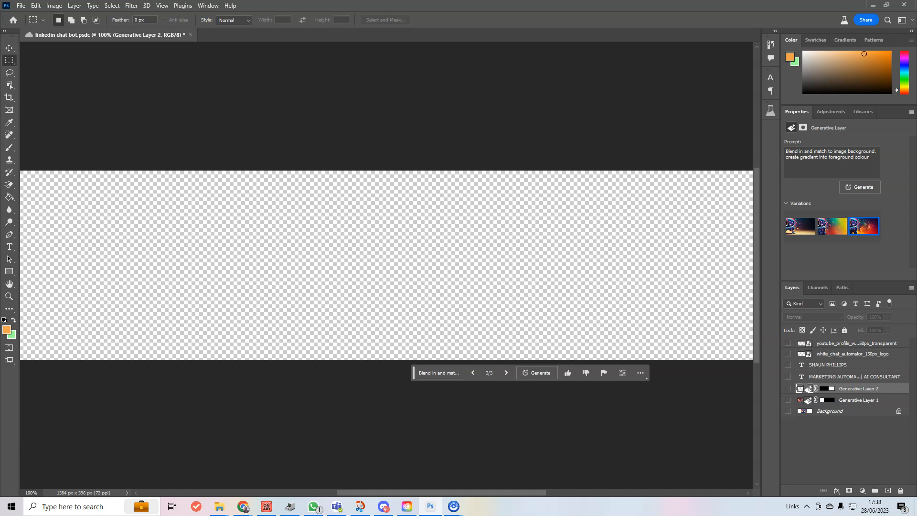
# Bring colourful_bot in from File Explorer, scale it to 449 × 449 px and centre it
pyautogui.hotkey('alt', 'Tab')
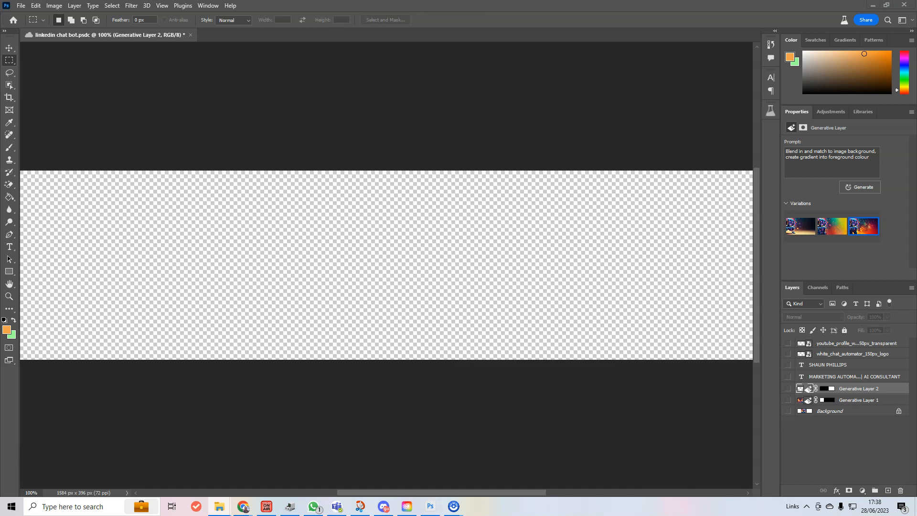
pyautogui.moveTo(45, 282); pyautogui.dragTo(436, 292)
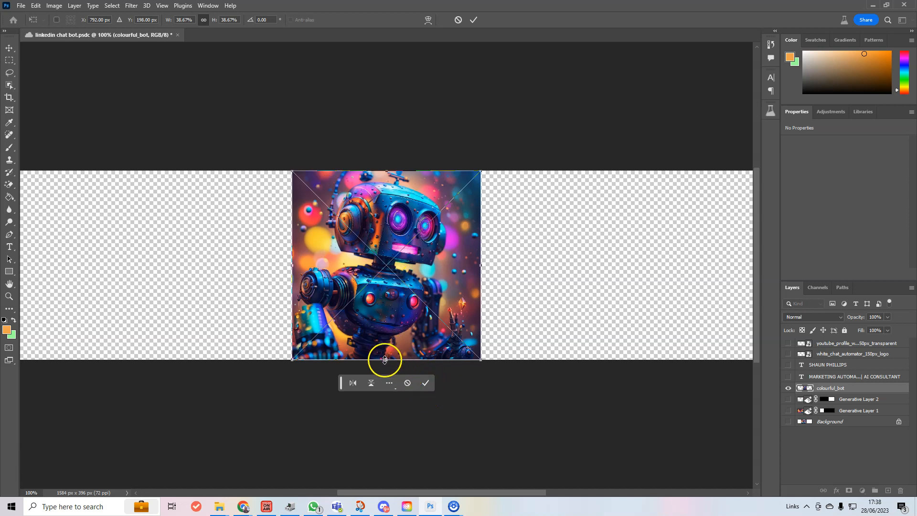
pyautogui.moveTo(385, 362); pyautogui.dragTo(396, 387)
pyautogui.moveTo(438, 261); pyautogui.dragTo(372, 274)
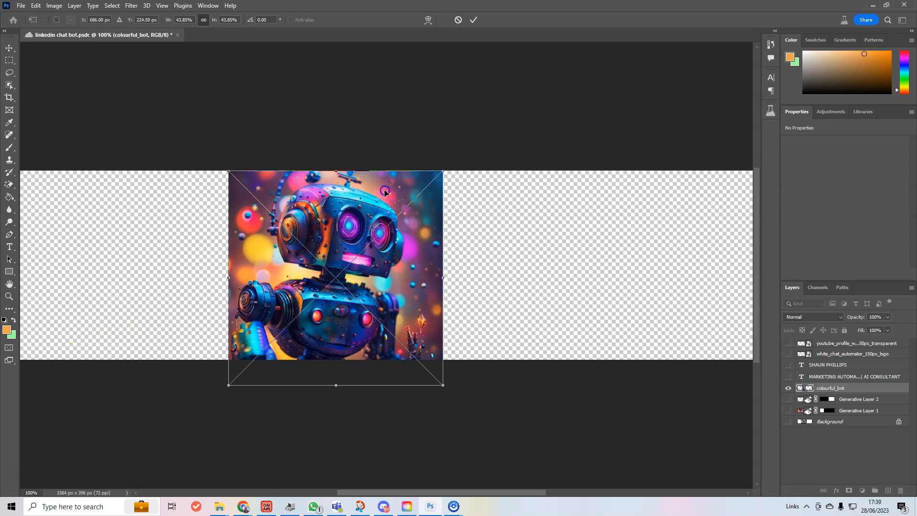
pyautogui.moveTo(385, 192); pyautogui.dragTo(391, 190)
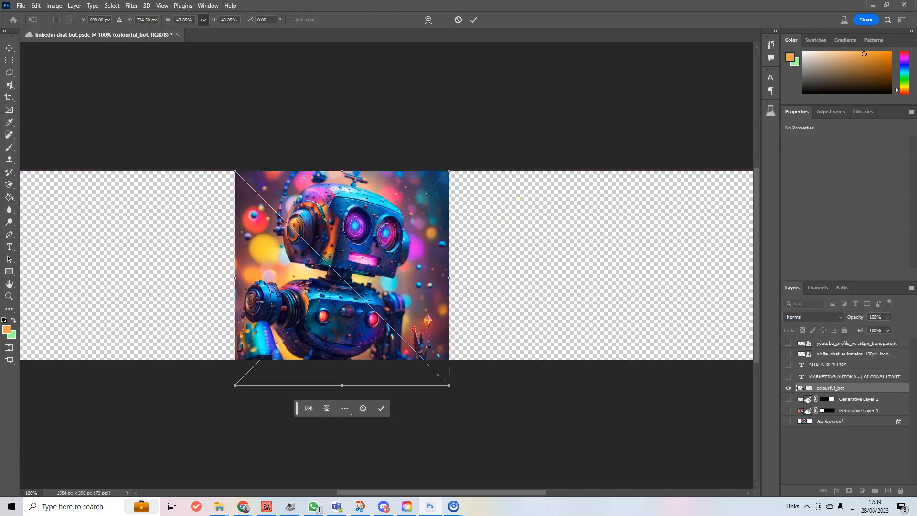
pyautogui.click(9, 48)
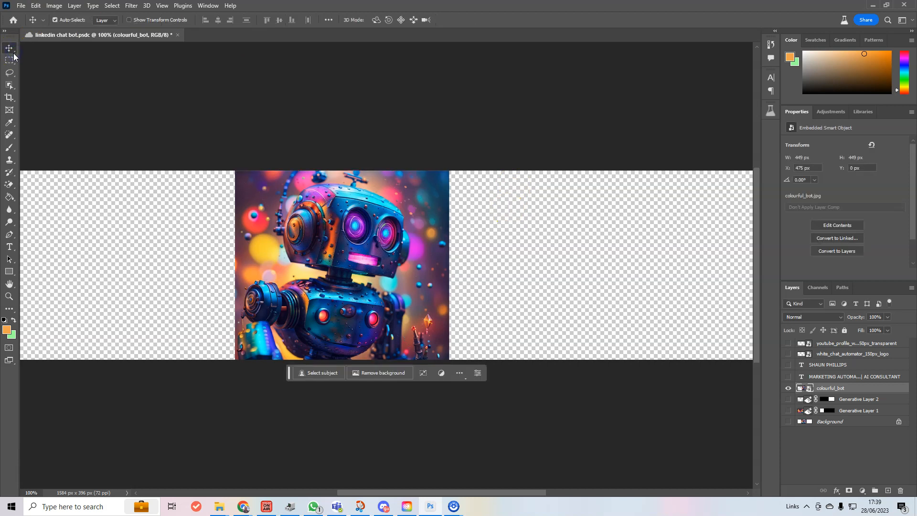
# Save the document and marquee-select the empty area left of the robot
pyautogui.hotkey('ctrl', 's')
pyautogui.click(10, 61)
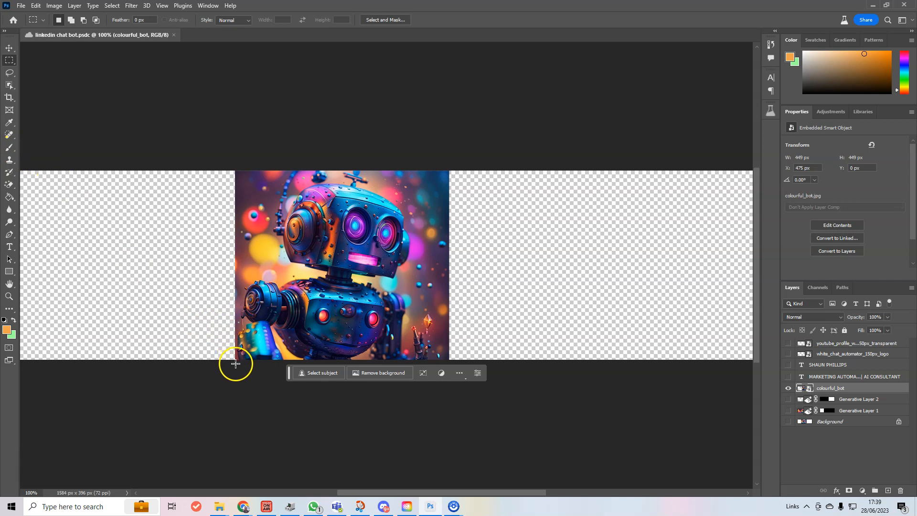
pyautogui.moveTo(237, 363); pyautogui.dragTo(55, 162)
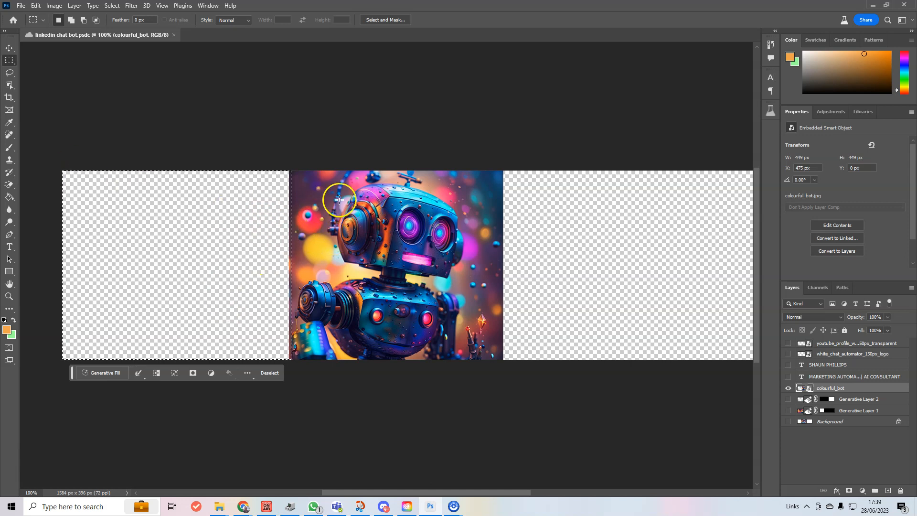
# Generative Fill the selection with a prompt to blend with the image background
pyautogui.click(106, 373)
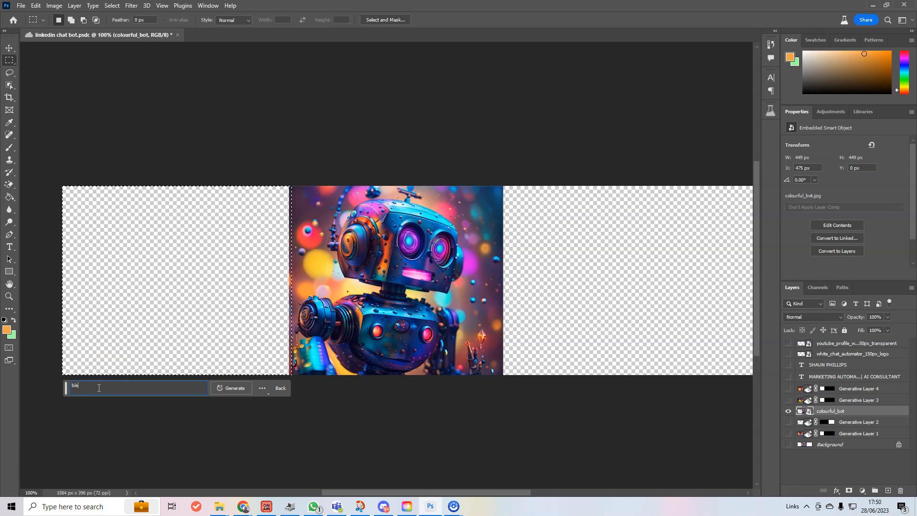
pyautogui.write('th image background and')
pyautogui.write('background')
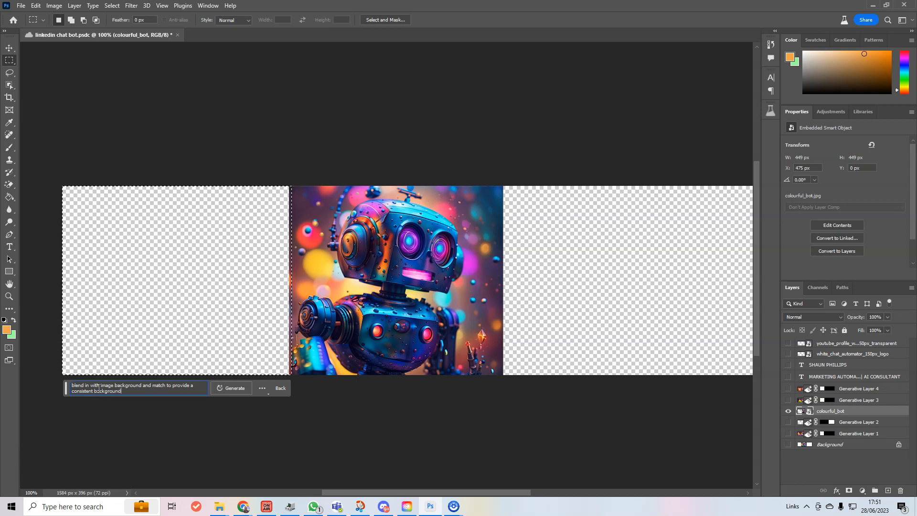
pyautogui.press('Return')
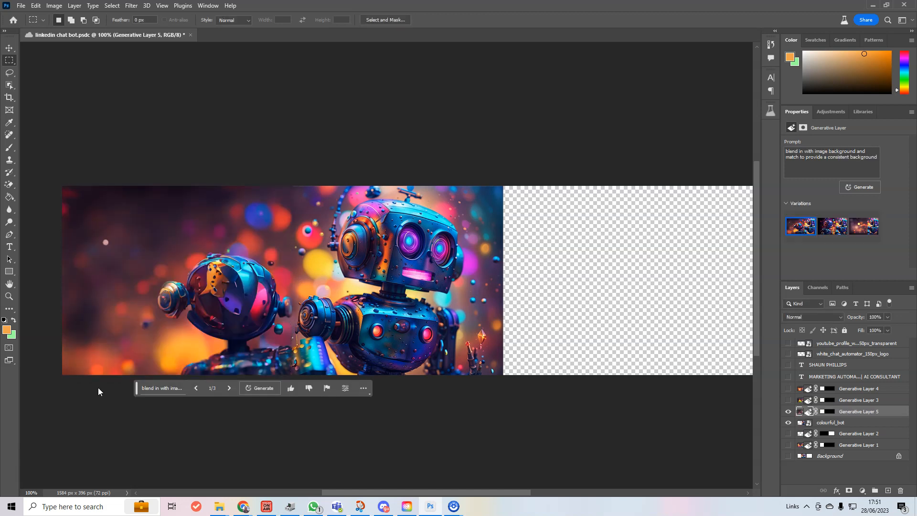
# Preview the second and third variations, then hide and delete Generative Layer 5
pyautogui.click(830, 234)
pyautogui.click(870, 229)
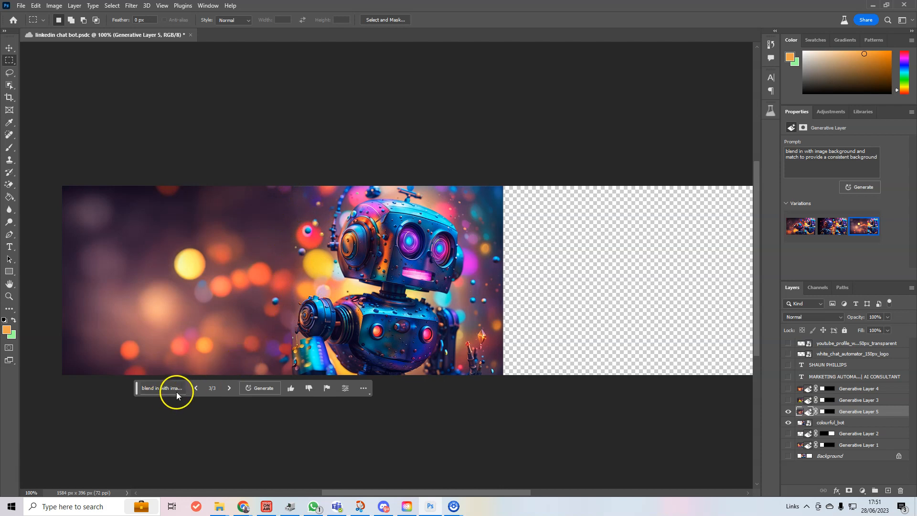
pyautogui.click(788, 411)
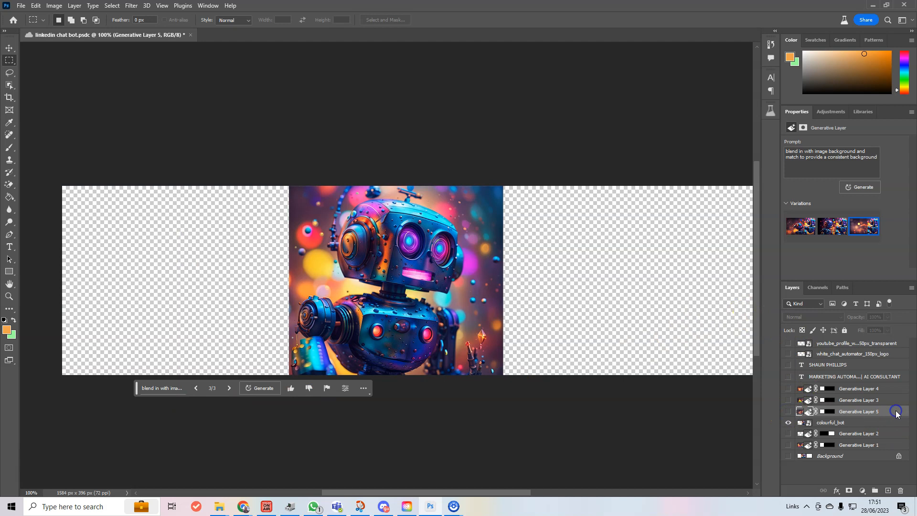
pyautogui.rightClick(892, 413)
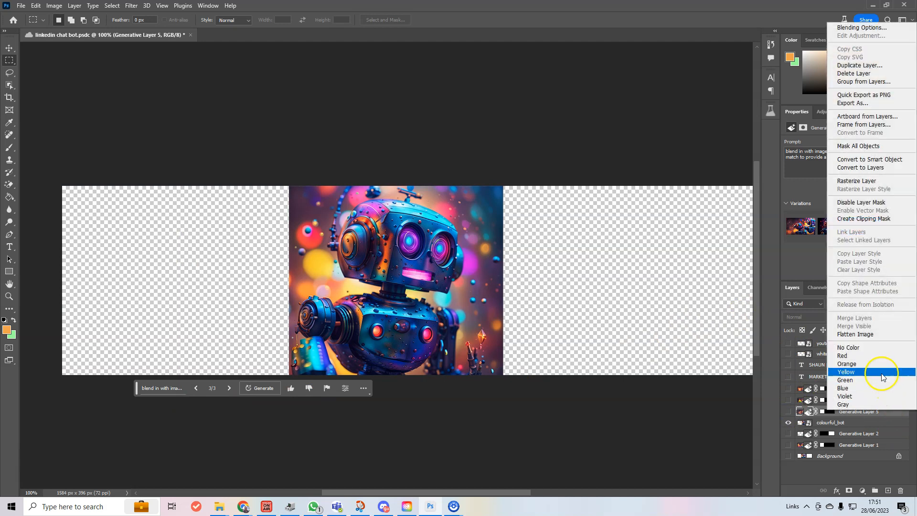
pyautogui.click(854, 73)
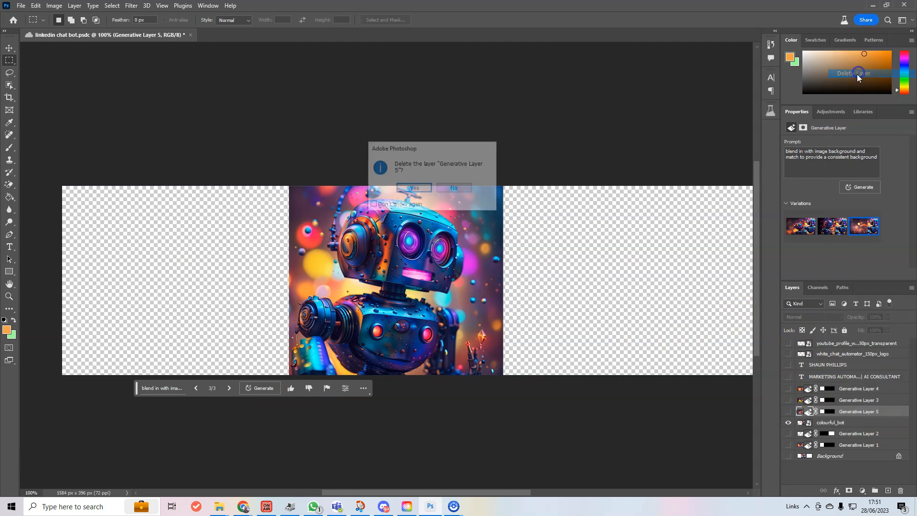
pyautogui.click(414, 187)
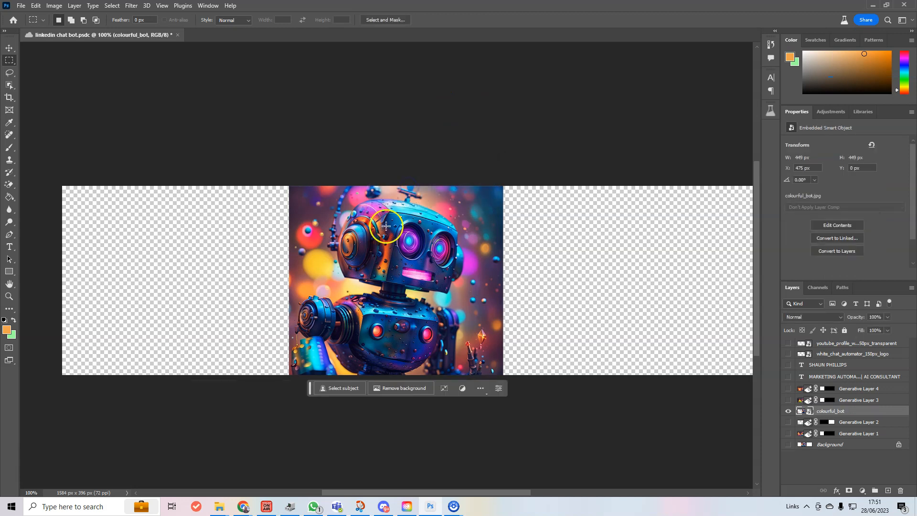
# Select the empty left area and generate 'Blend in with colourful_bot layer and match background'
pyautogui.click(174, 271)
pyautogui.moveTo(46, 178); pyautogui.dragTo(291, 394)
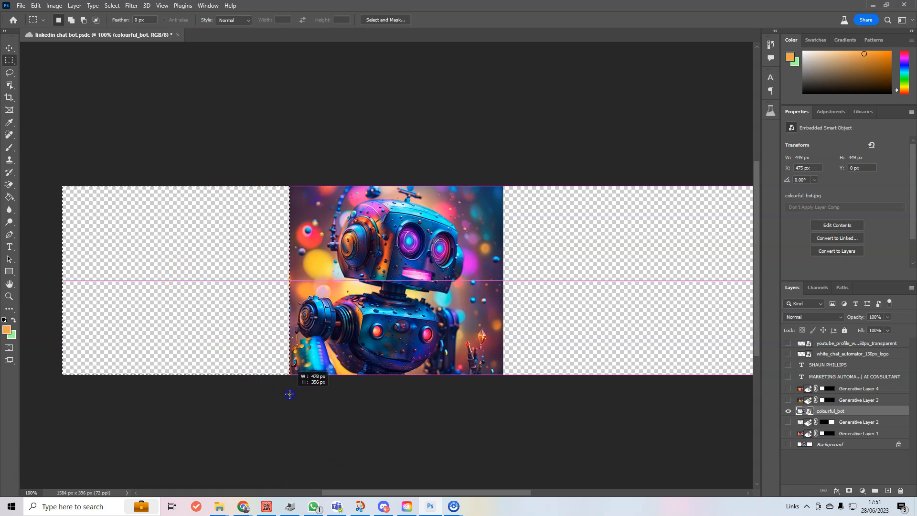
pyautogui.moveTo(289, 394); pyautogui.dragTo(290, 394)
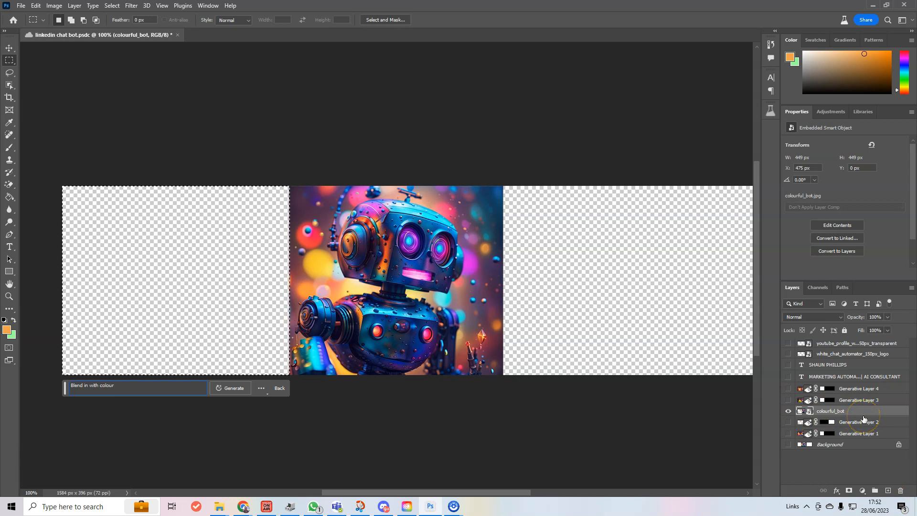
pyautogui.write('ul')
pyautogui.click(237, 390)
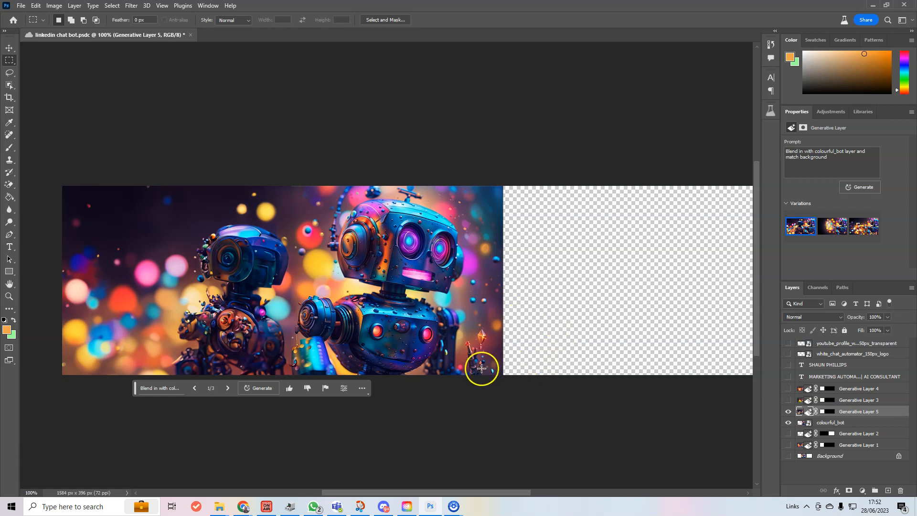
# Choose the third variation, with only soft bokeh lights left of the robot, and switch to the Move tool
pyautogui.click(839, 234)
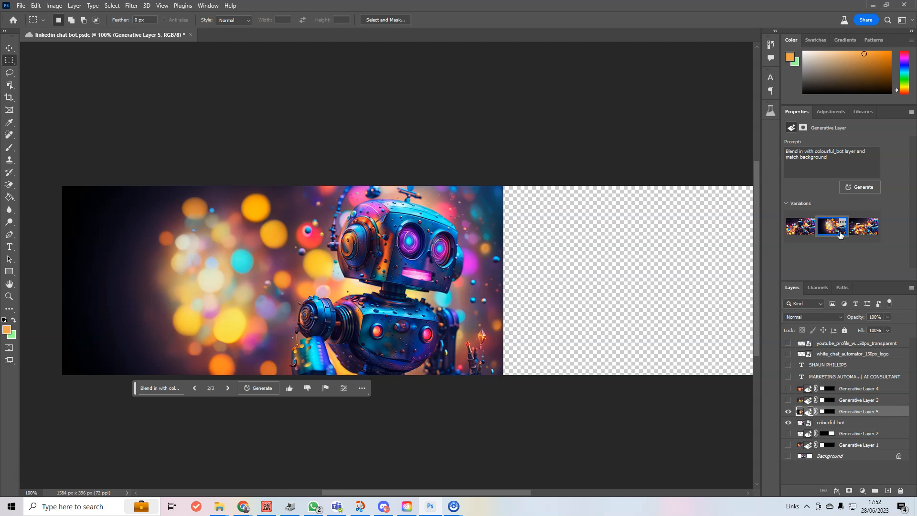
pyautogui.click(869, 231)
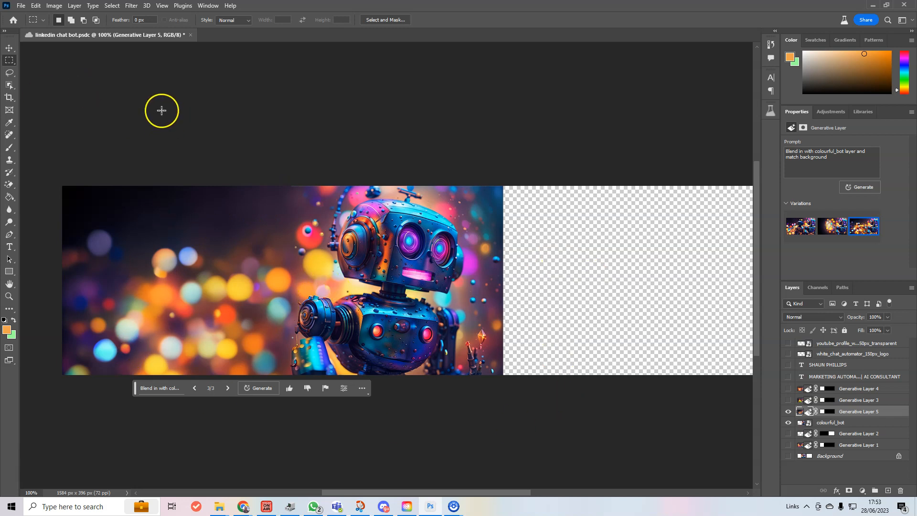
pyautogui.click(10, 61)
pyautogui.press('super')
pyautogui.press('super')
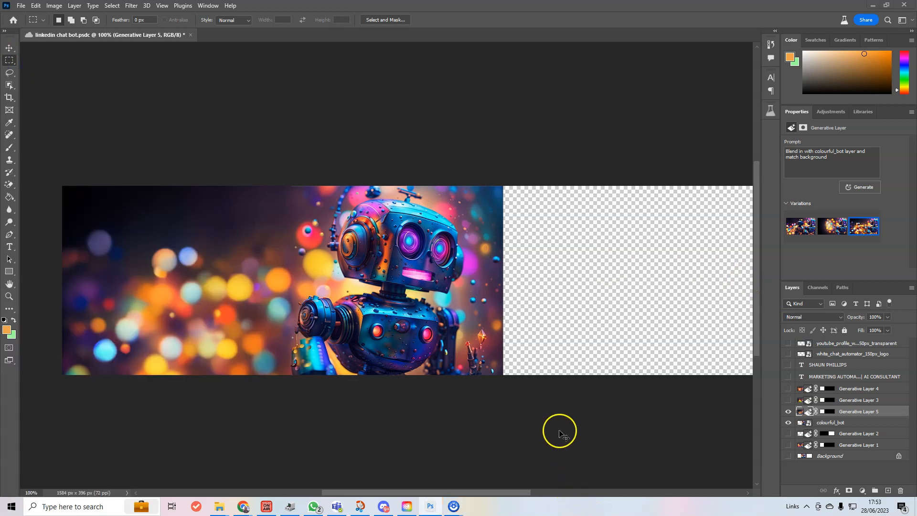
pyautogui.click(500, 462)
pyautogui.click(9, 48)
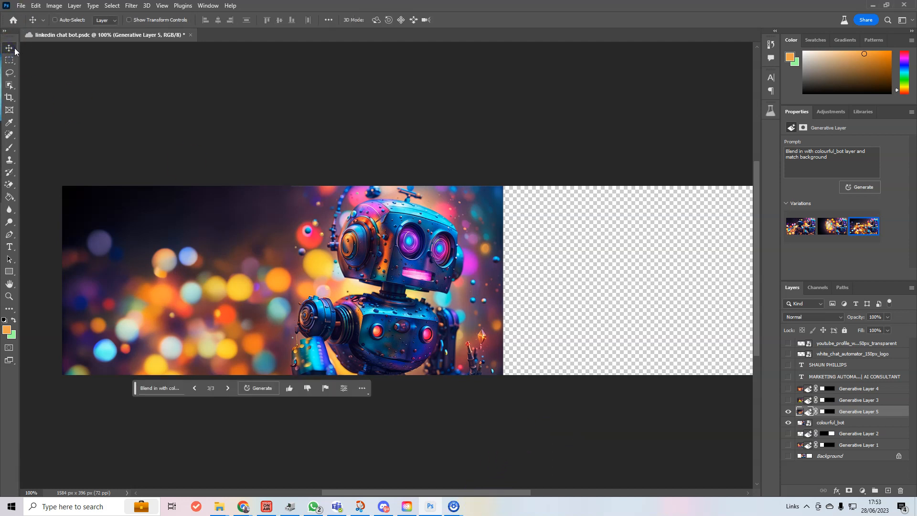
# Select the empty right side and Generative Fill it with no prompt, creating Generative Layer 6
pyautogui.hotkey('ctrl', '0')
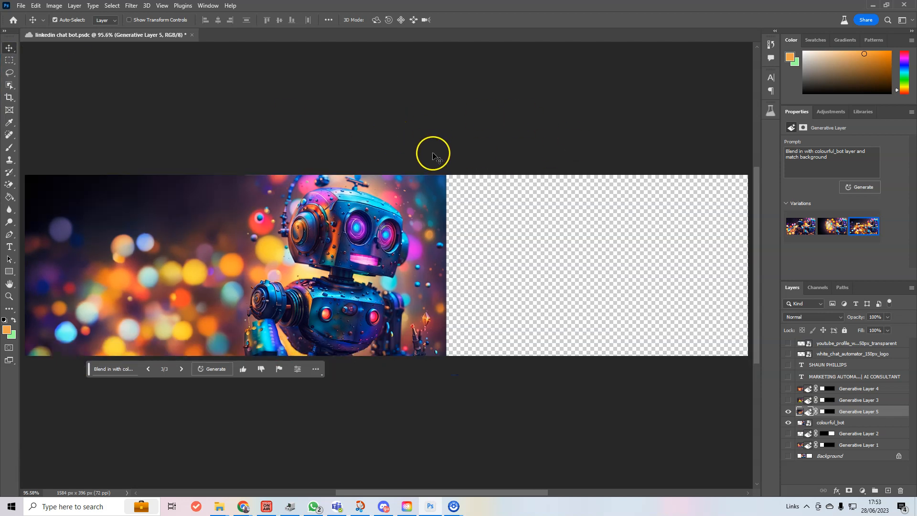
pyautogui.click(9, 60)
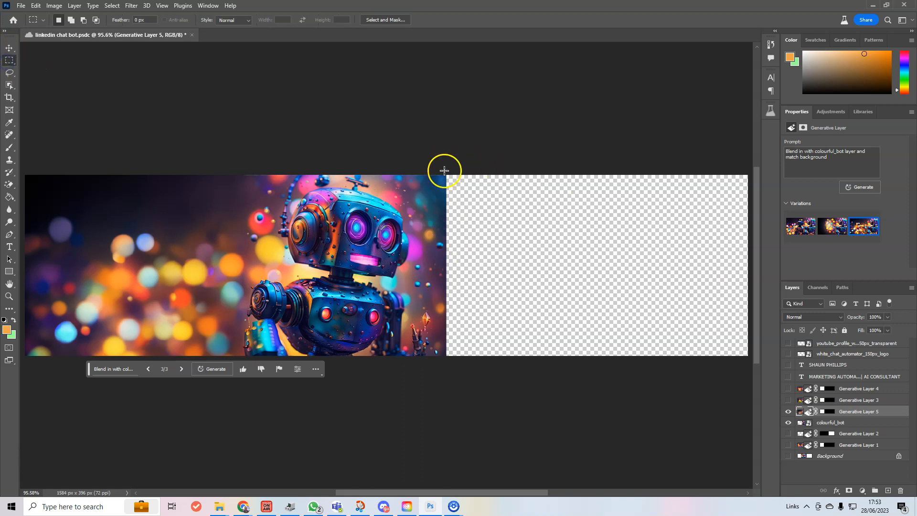
pyautogui.moveTo(443, 172); pyautogui.dragTo(703, 370)
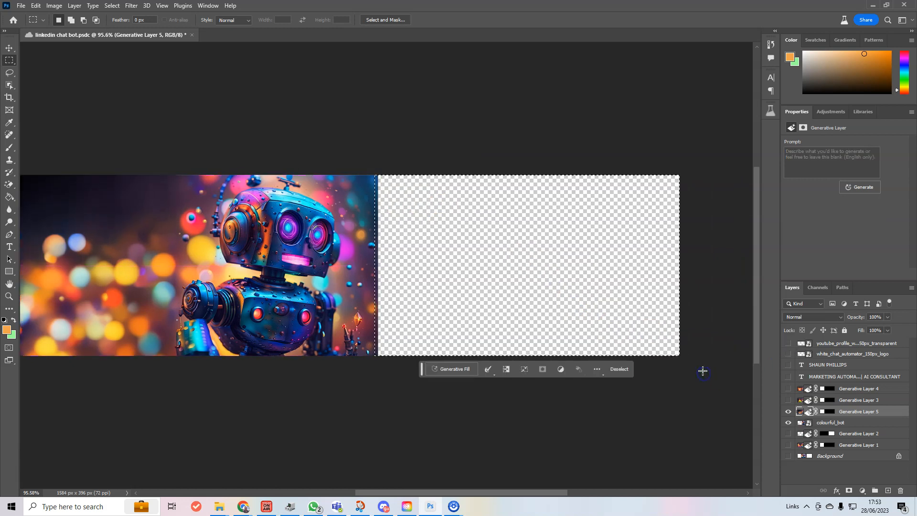
pyautogui.click(463, 374)
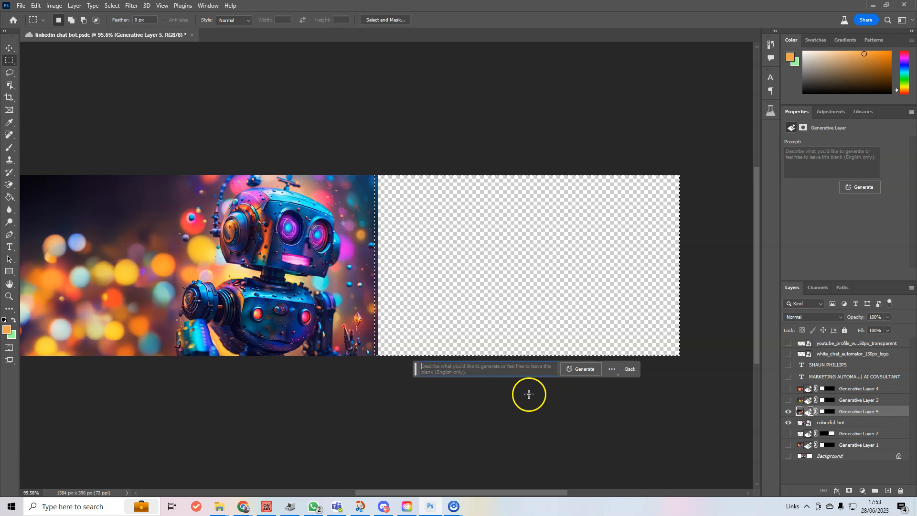
pyautogui.click(576, 372)
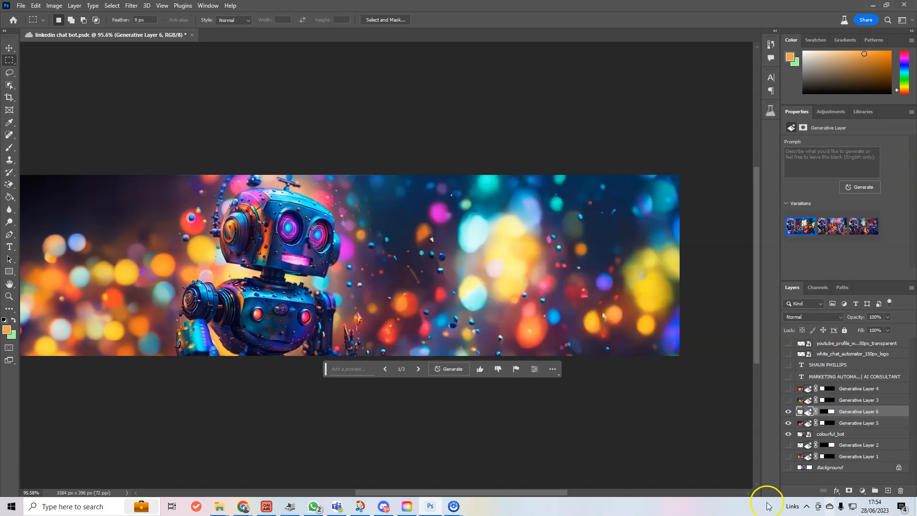
pyautogui.click(419, 369)
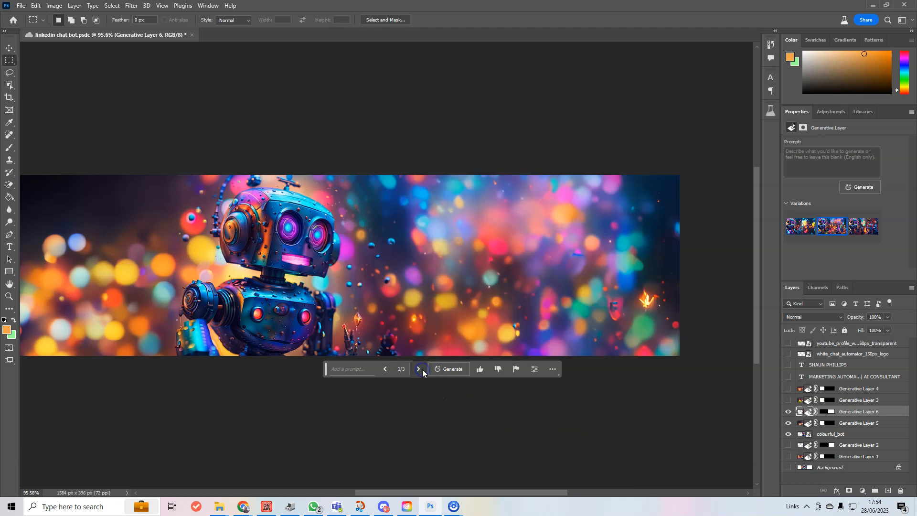
pyautogui.click(419, 369)
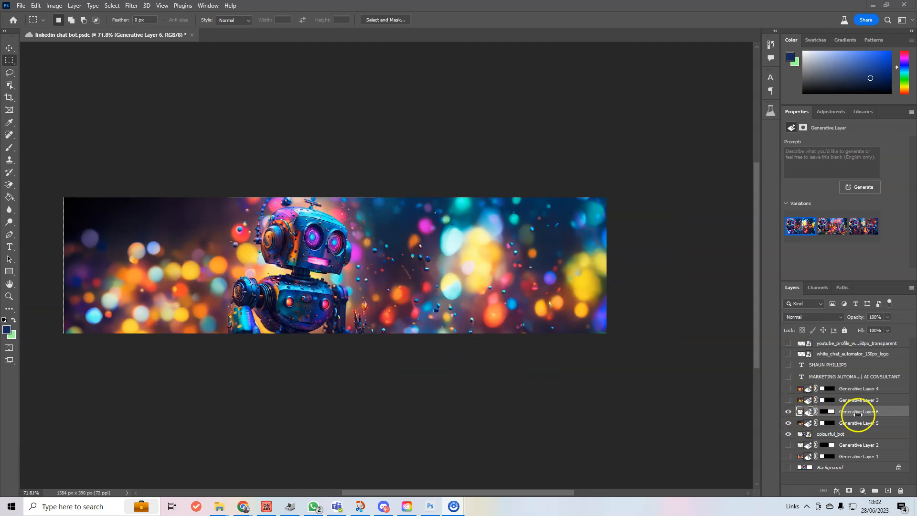
pyautogui.click(789, 401)
pyautogui.click(788, 402)
pyautogui.click(788, 401)
pyautogui.click(787, 401)
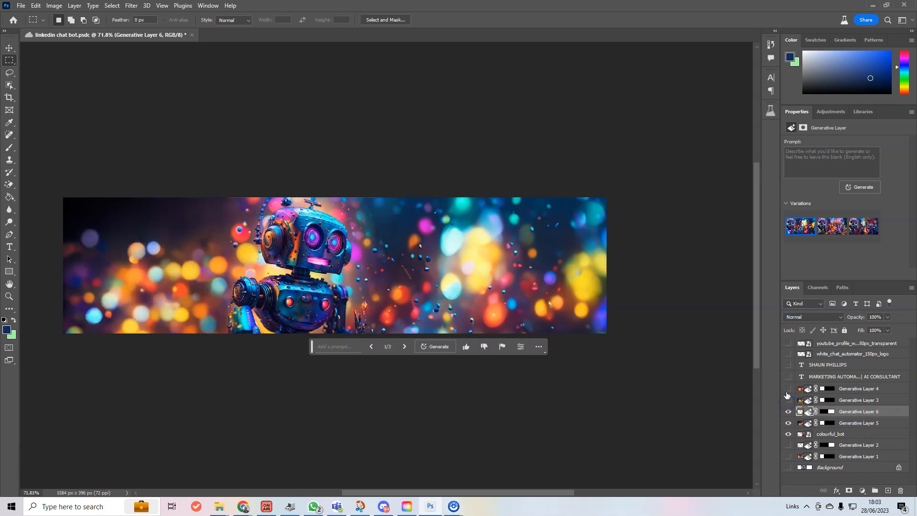
pyautogui.click(789, 388)
pyautogui.click(789, 388)
pyautogui.click(789, 456)
# Move Generative Layers 1 and 2 up, make them visible, and place colourful_bot above Generative Layer 2
pyautogui.moveTo(849, 453); pyautogui.dragTo(859, 400)
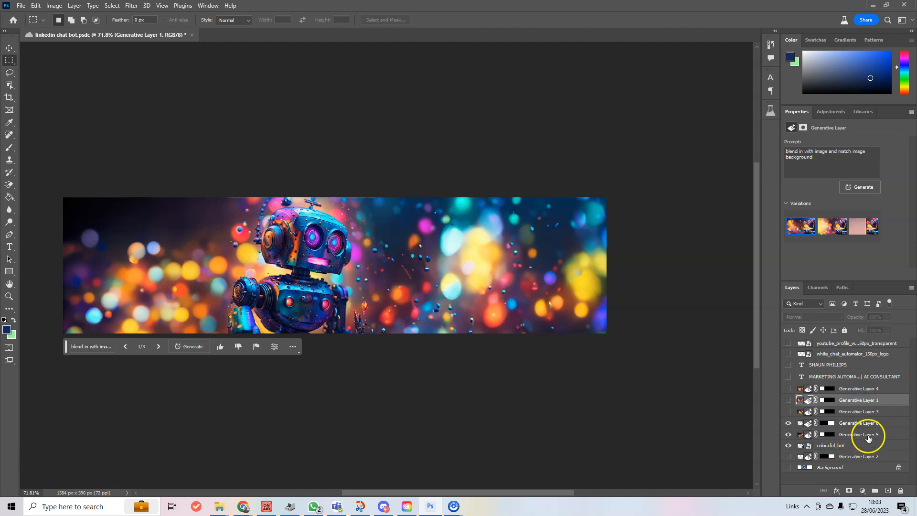
pyautogui.moveTo(859, 435); pyautogui.dragTo(859, 400)
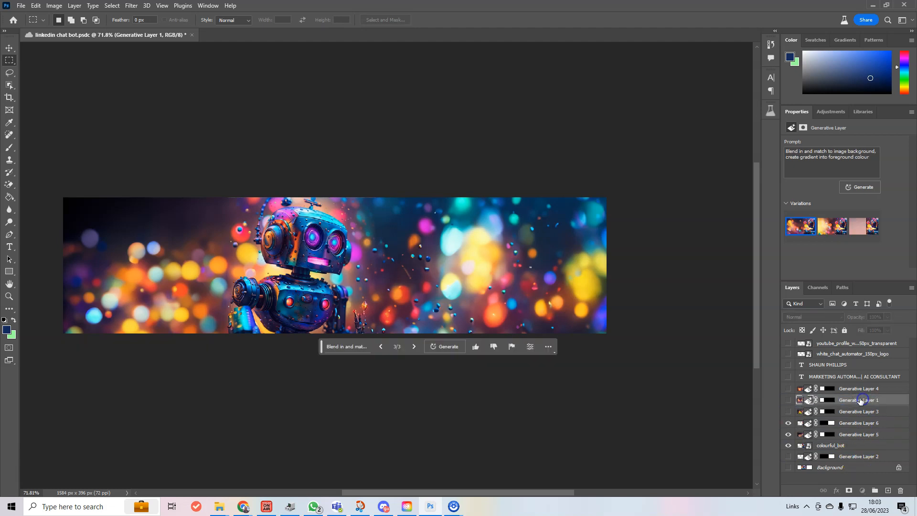
pyautogui.click(790, 401)
pyautogui.click(788, 412)
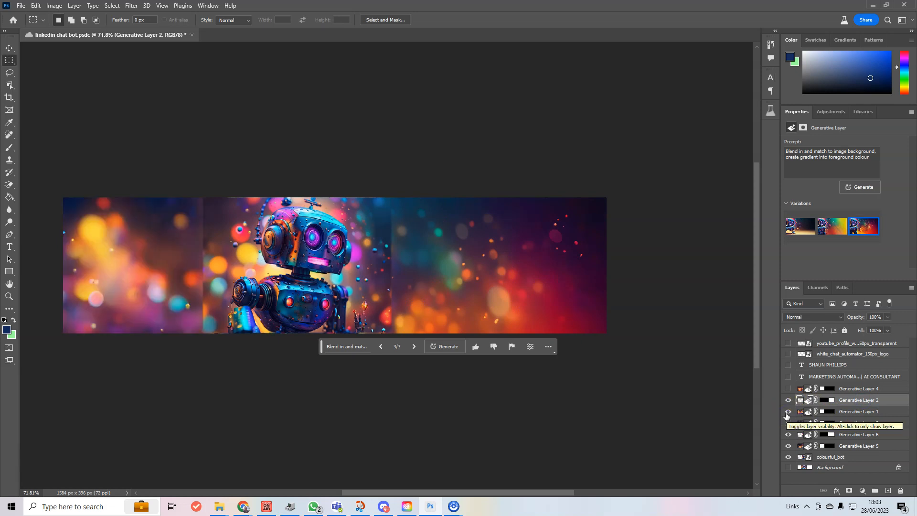
pyautogui.moveTo(854, 459); pyautogui.dragTo(849, 399)
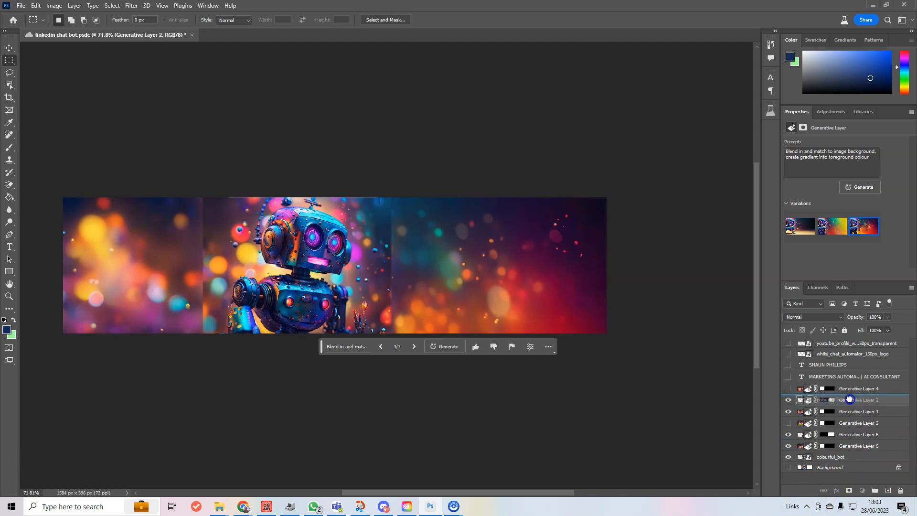
pyautogui.moveTo(850, 399)
pyautogui.mouseDown()
pyautogui.moveTo(840, 460)
pyautogui.moveTo(855, 399)
pyautogui.mouseUp()
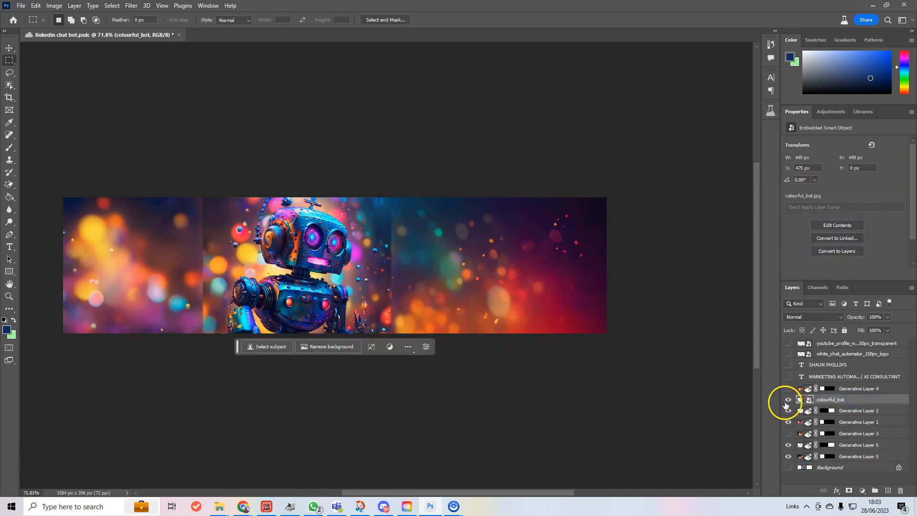
# Move colourful_bot back above Background and hide Generative Layers 1 and 2 again
pyautogui.click(788, 400)
pyautogui.click(788, 400)
pyautogui.hotkey('ctrl', ',')
pyautogui.hotkey('ctrl', ',')
pyautogui.hotkey('ctrl', 'shift', '[')
pyautogui.hotkey('ctrl', 'z')
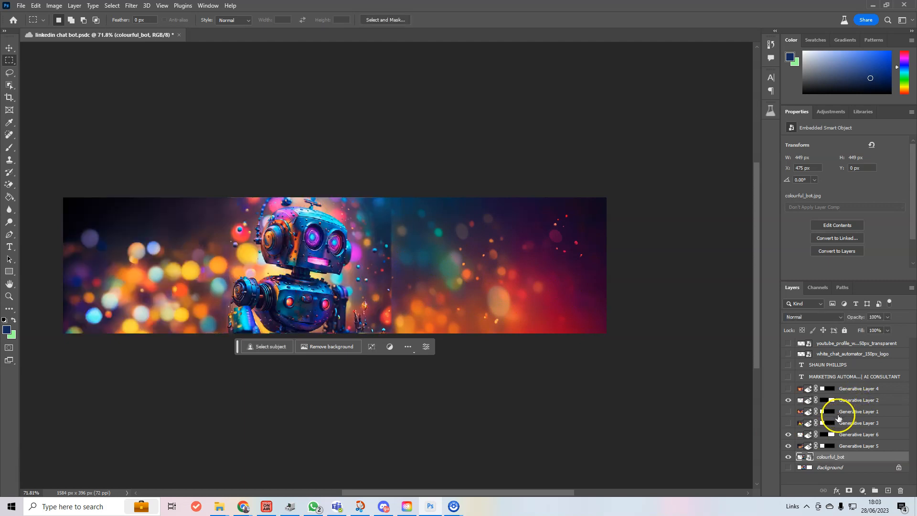
pyautogui.hotkey('ctrl', 'z')
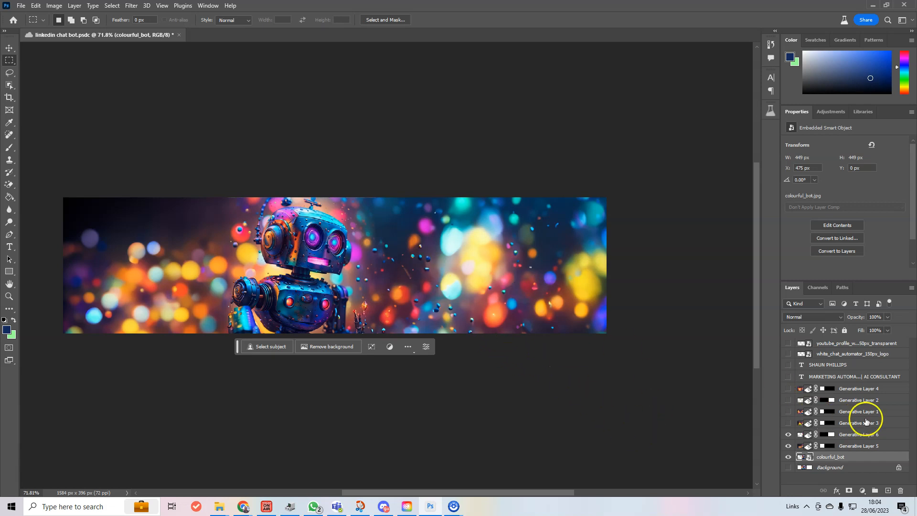
pyautogui.click(792, 377)
pyautogui.click(788, 365)
pyautogui.click(788, 354)
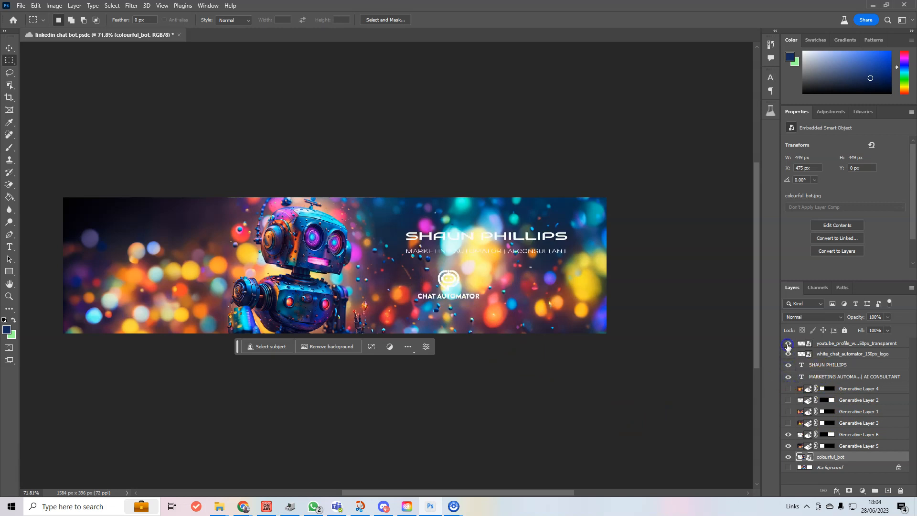
pyautogui.click(788, 344)
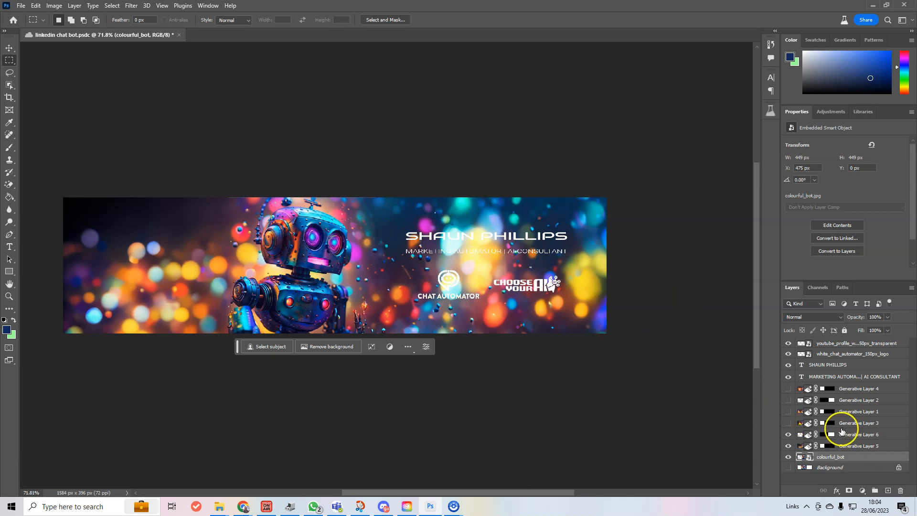
pyautogui.hotkey('ctrl', 'z')
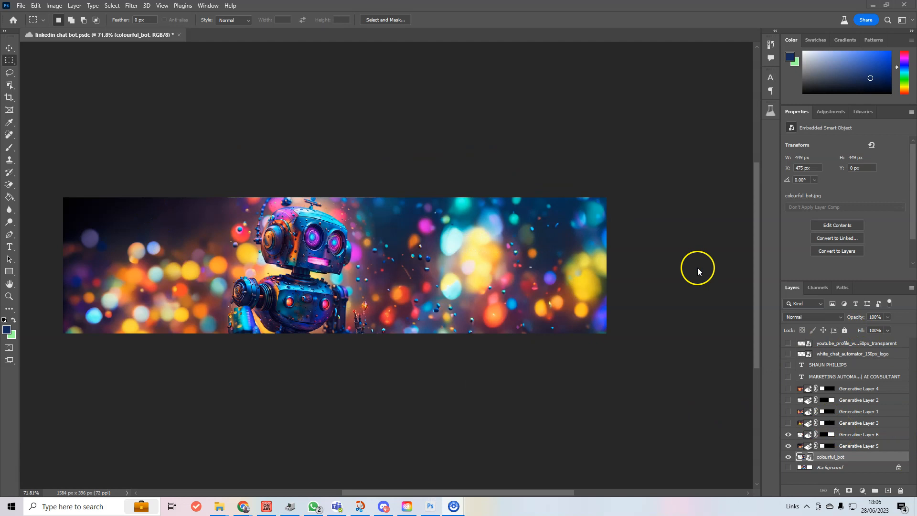
# With colourful_bot selected, use Layer > Merge Visible to combine it with its generated bokeh sides
pyautogui.scroll(1, 687, 285)
pyautogui.scroll(-2, 689, 286)
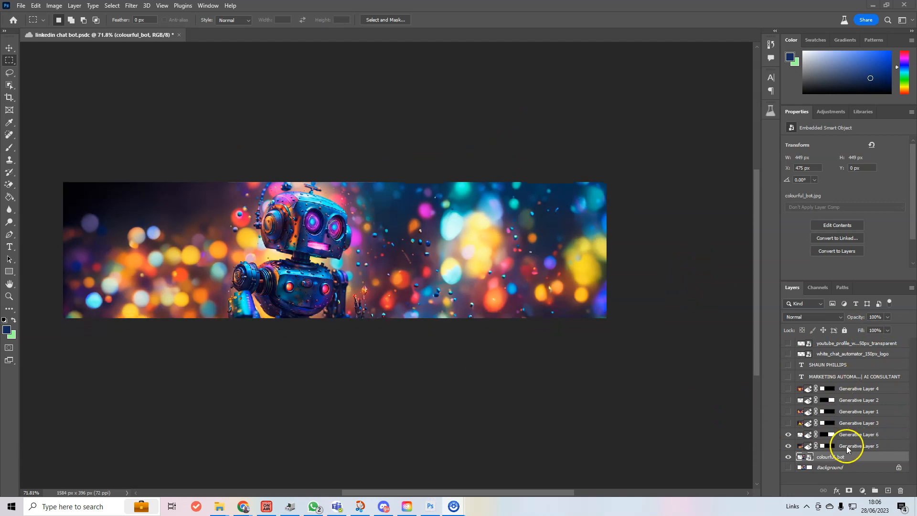
pyautogui.click(852, 456)
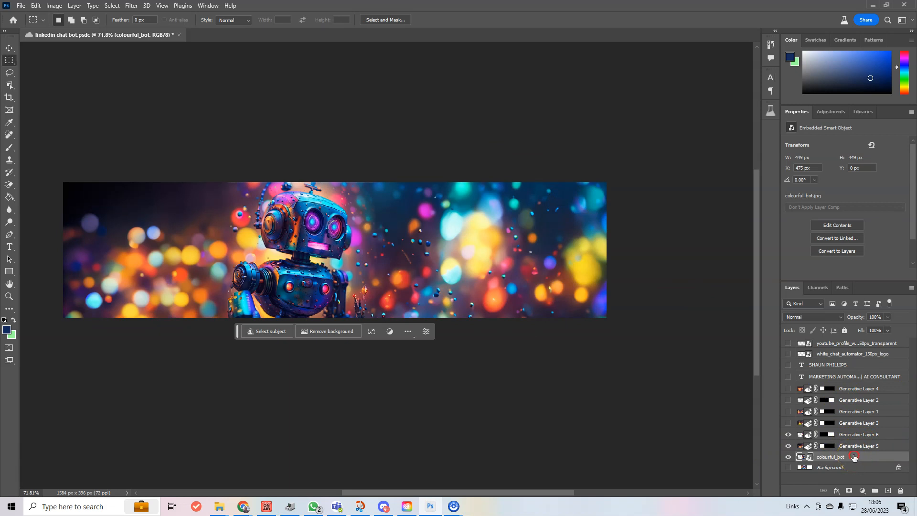
pyautogui.rightClick(854, 457)
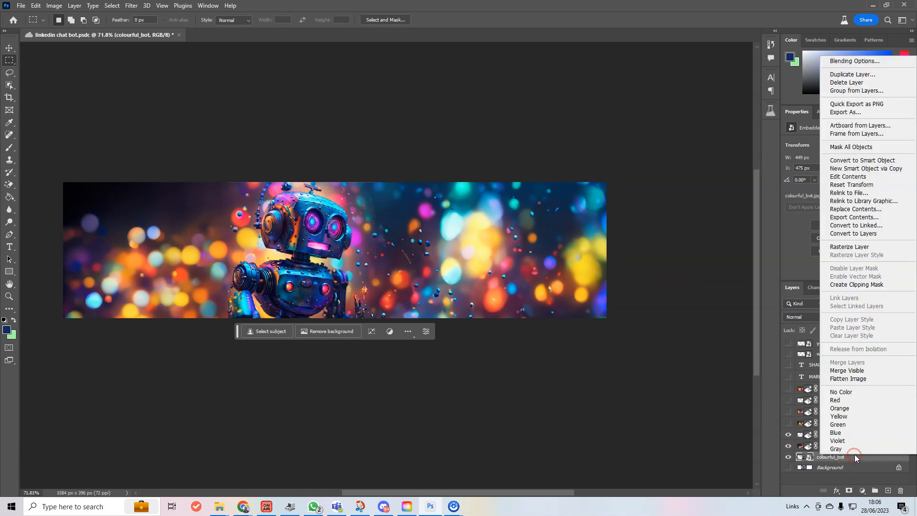
pyautogui.click(888, 212)
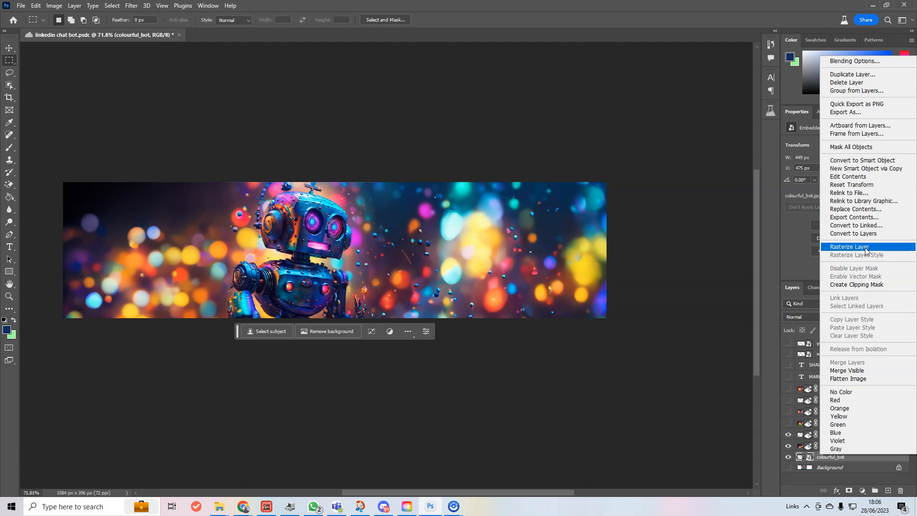
pyautogui.click(93, 6)
pyautogui.click(74, 5)
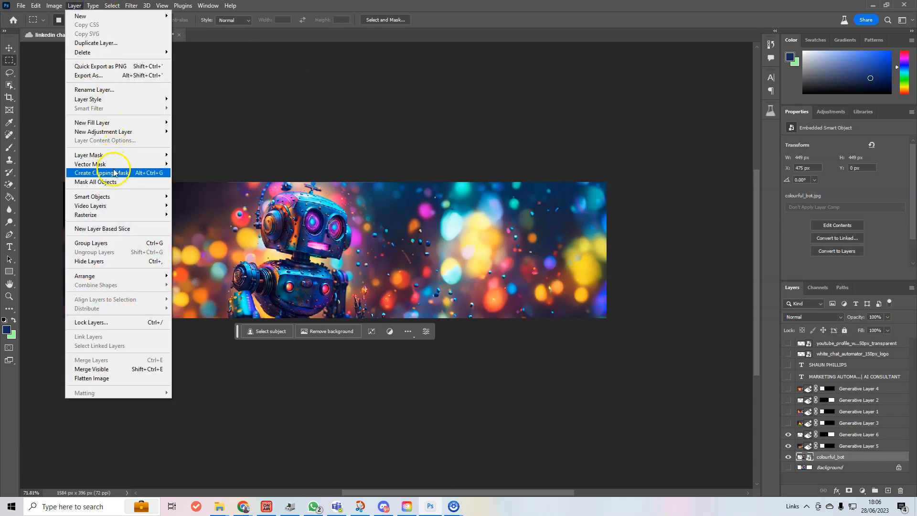
pyautogui.click(106, 370)
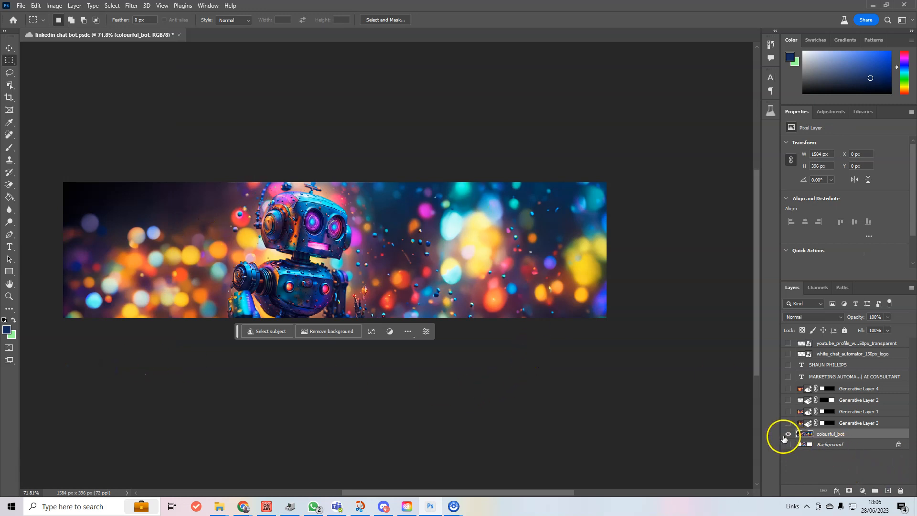
# Hide the merged robot layer and show it again to check it
pyautogui.click(787, 435)
pyautogui.click(787, 434)
pyautogui.press('i')
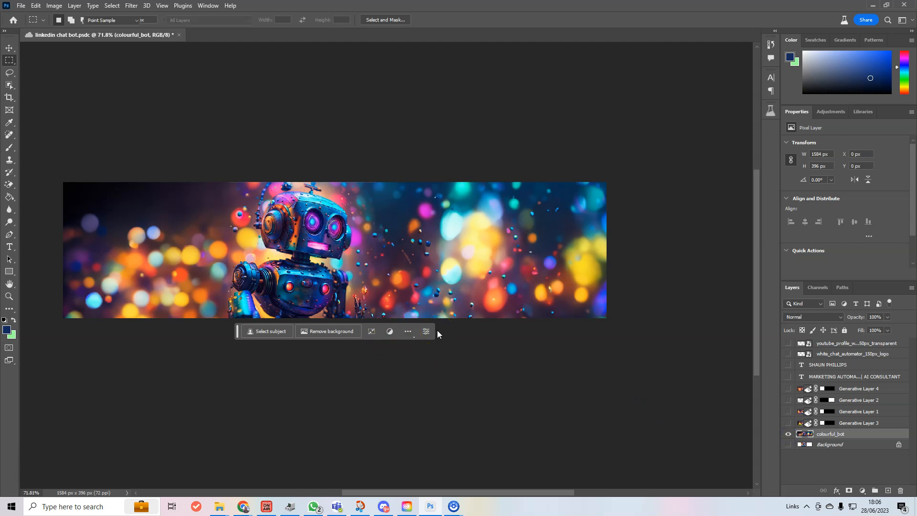
# Apply Levels with the output white level lowered to 165 to darken the banner
pyautogui.hotkey('ctrl', 'l')
pyautogui.moveTo(459, 96); pyautogui.dragTo(544, 77)
pyautogui.moveTo(569, 225)
pyautogui.mouseDown()
pyautogui.moveTo(534, 225)
pyautogui.moveTo(565, 236)
pyautogui.moveTo(571, 228)
pyautogui.mouseUp()
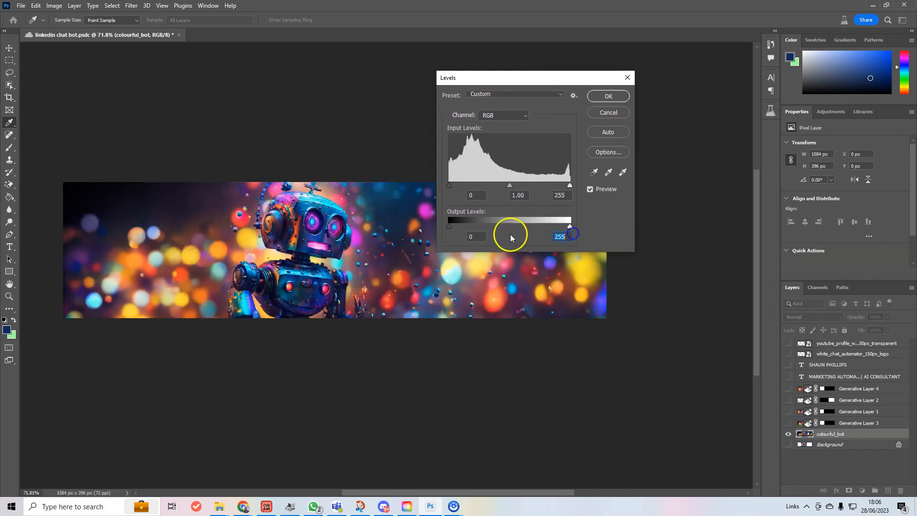
pyautogui.moveTo(451, 226)
pyautogui.mouseDown()
pyautogui.moveTo(494, 226)
pyautogui.moveTo(433, 224)
pyautogui.mouseUp()
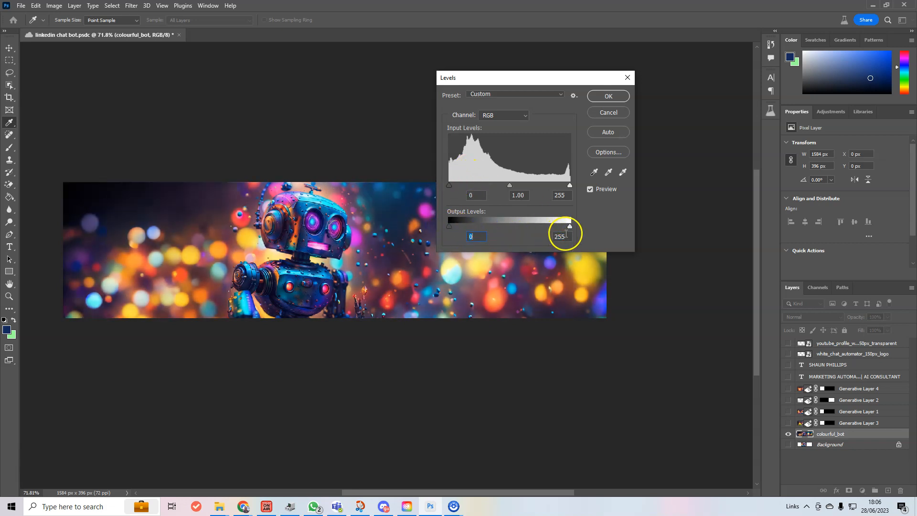
pyautogui.moveTo(569, 226); pyautogui.dragTo(527, 226)
pyautogui.moveTo(492, 78); pyautogui.dragTo(156, 337)
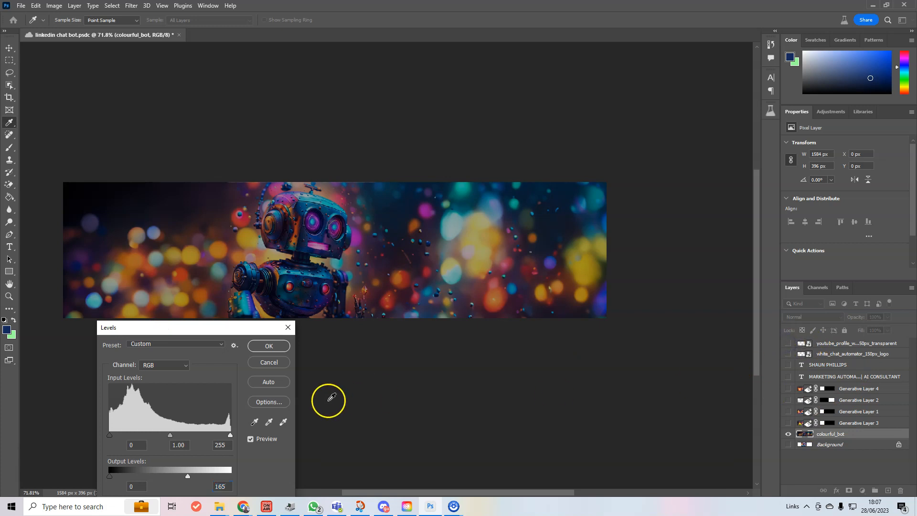
pyautogui.click(272, 347)
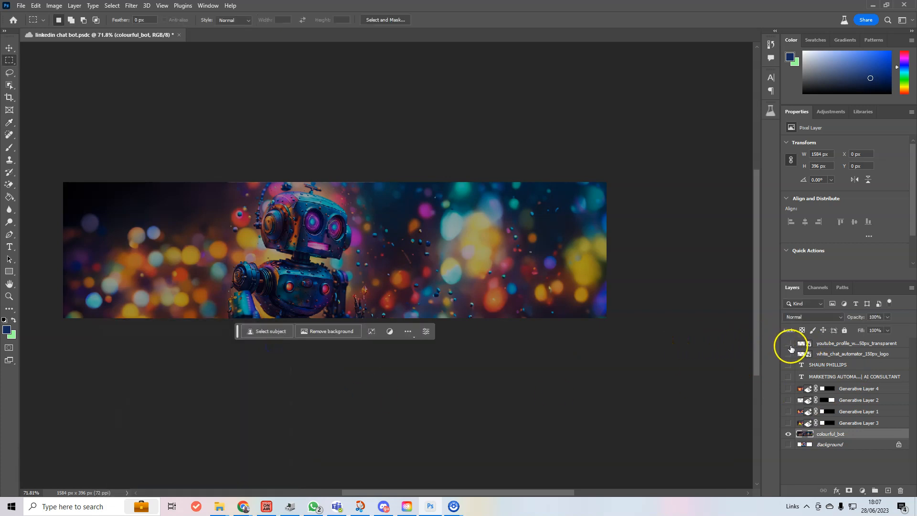
# Show the name, MARKETING AUTOMATOR title, CHAT AUTOMATOR logo and CHOOSE YOUR AI logo layers
pyautogui.click(788, 364)
pyautogui.click(789, 376)
pyautogui.click(788, 354)
pyautogui.click(788, 343)
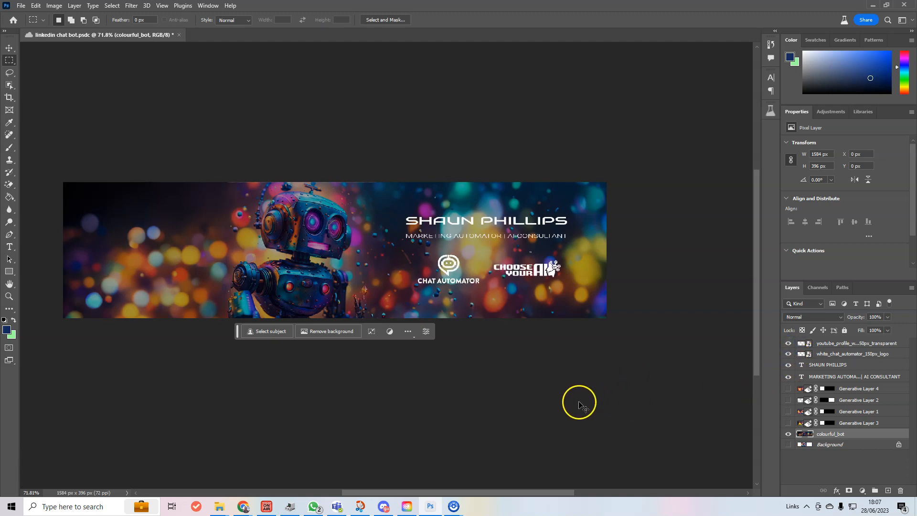
# View the finished banner at 100% actual size to inspect it
pyautogui.hotkey('ctrl', '1')
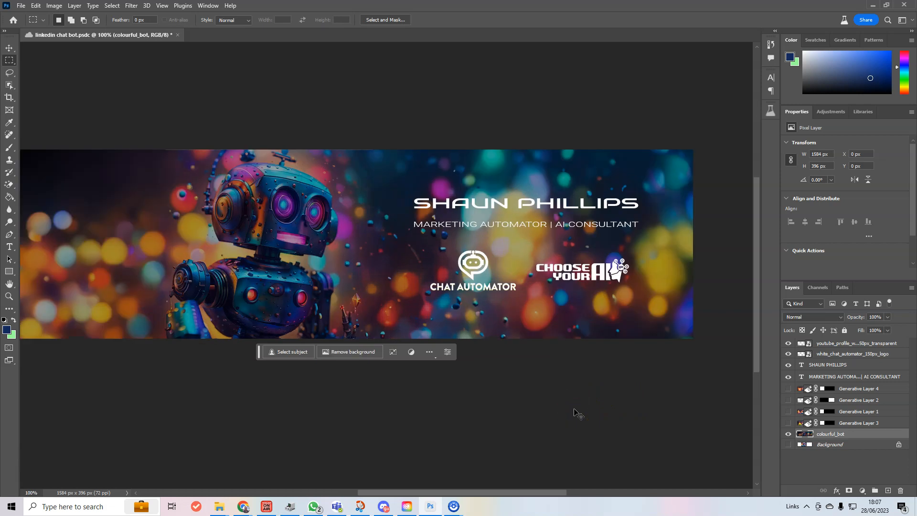
pyautogui.scroll(-3, 566, 403)
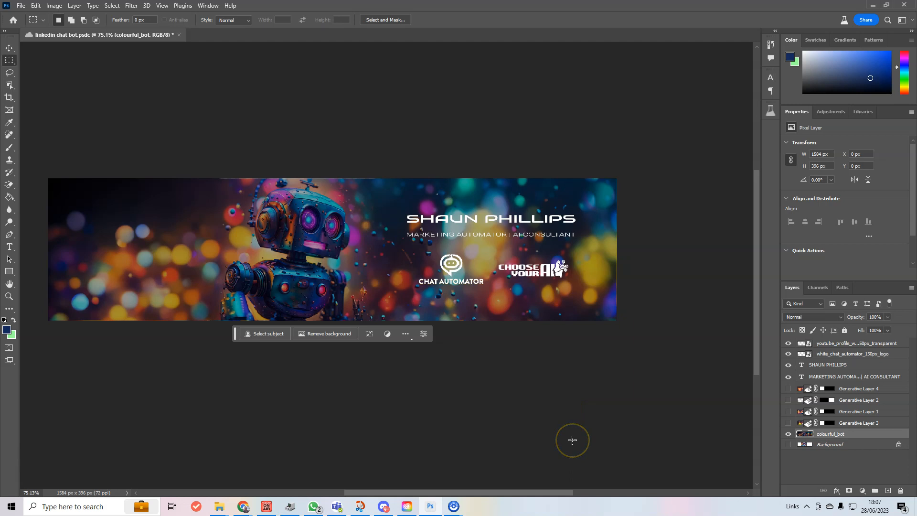
pyautogui.hotkey('ctrl', '1')
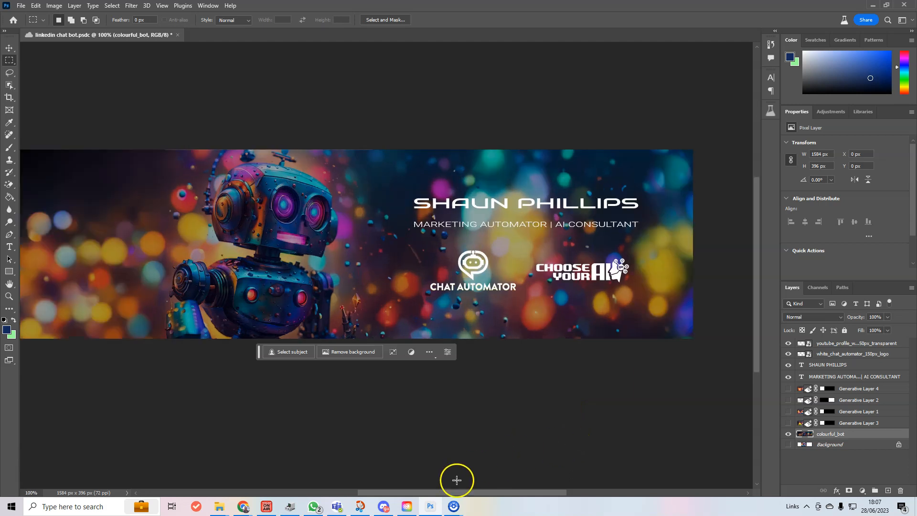
pyautogui.moveTo(481, 493)
pyautogui.mouseDown()
pyautogui.moveTo(435, 499)
pyautogui.moveTo(510, 501)
pyautogui.moveTo(473, 505)
pyautogui.mouseUp()
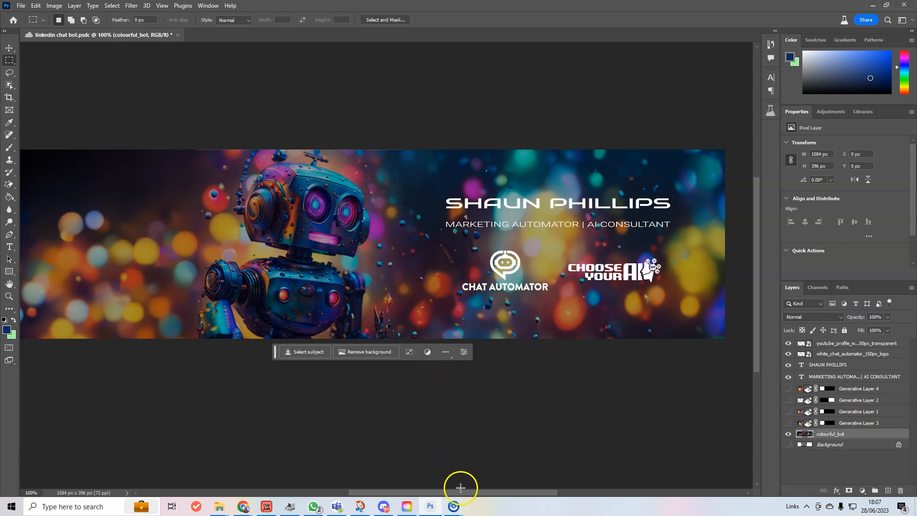
pyautogui.moveTo(456, 495)
pyautogui.mouseDown()
pyautogui.moveTo(434, 499)
pyautogui.moveTo(469, 497)
pyautogui.moveTo(452, 500)
pyautogui.mouseUp()
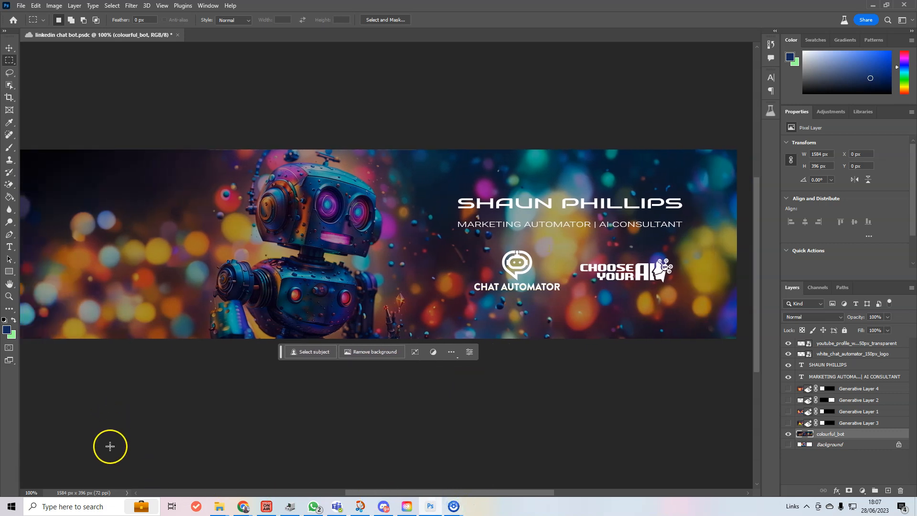